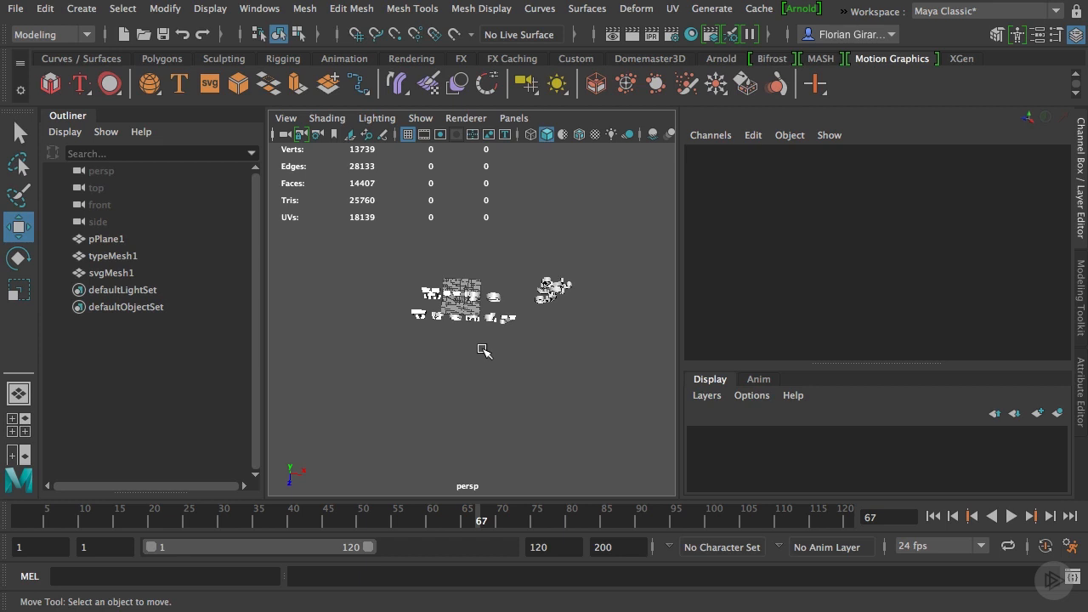
Import gramophone.obj from the project's assets folder and select the imported gramophone mesh
left_click(16, 10)
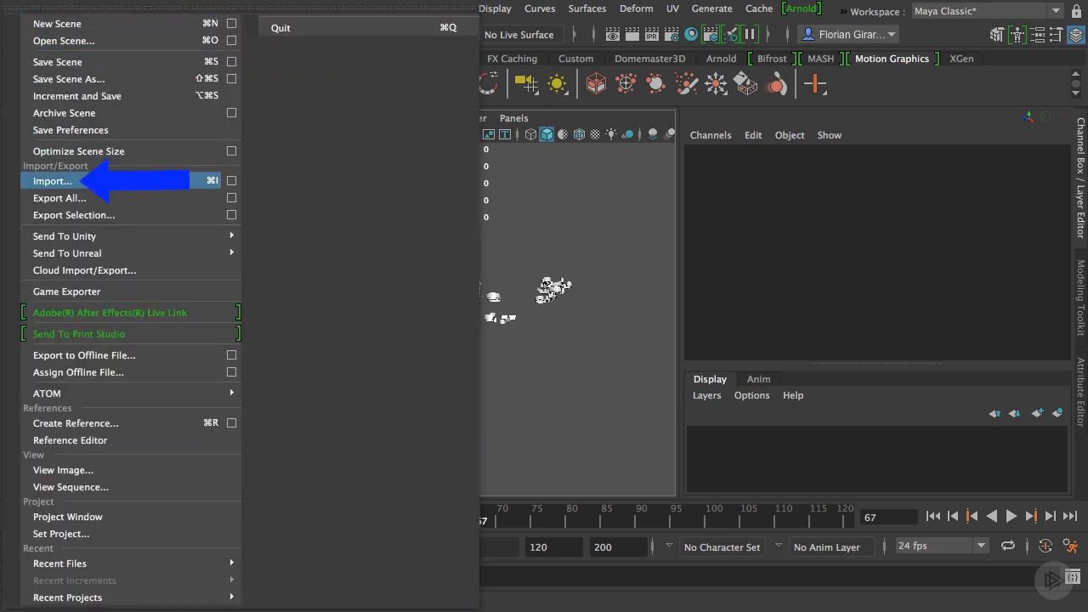
left_click(125, 181)
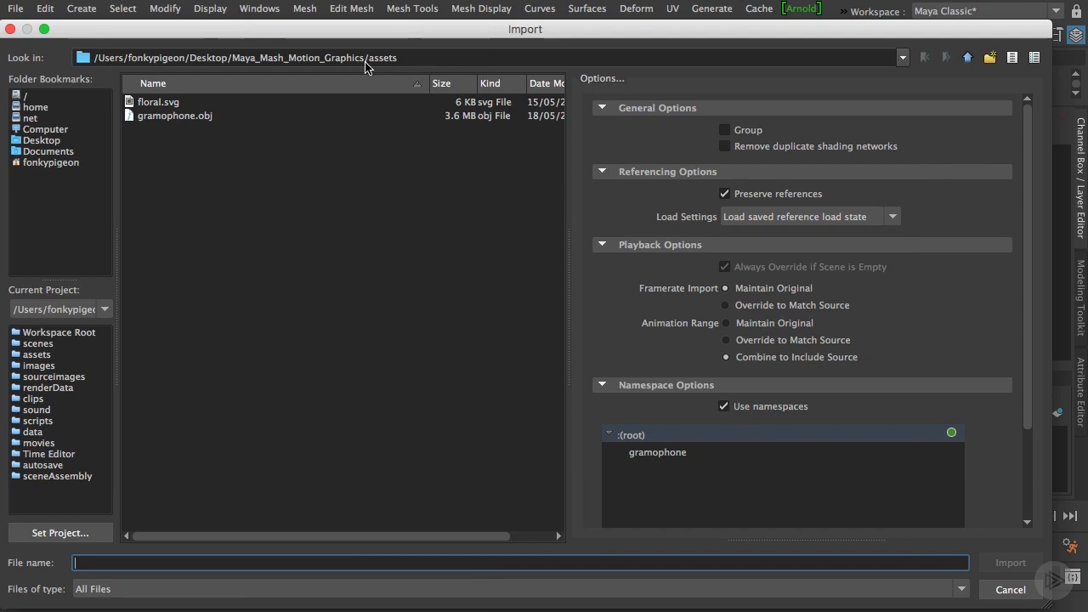
left_click(186, 119)
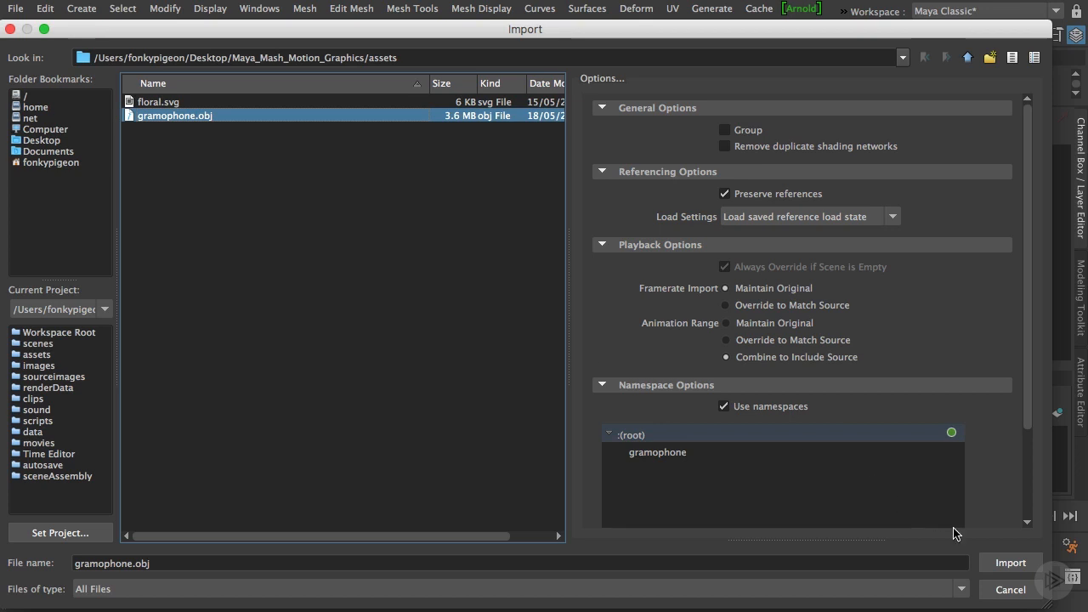
left_click(1011, 563)
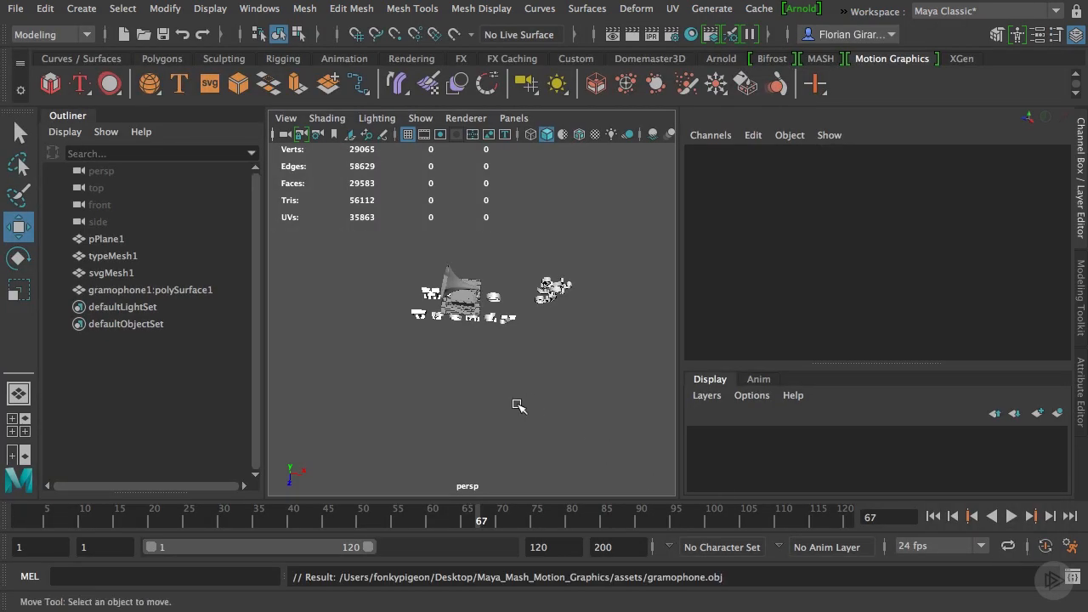
left_click_drag(520, 389, 457, 348, "alt")
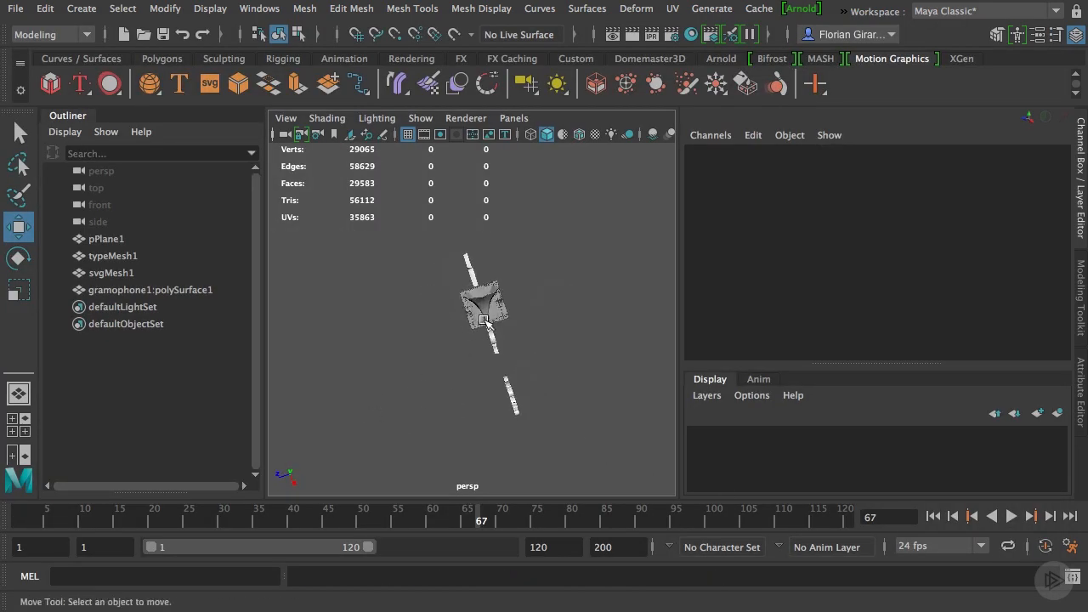
left_click(483, 322)
left_click_drag(411, 383, 432, 335, "alt")
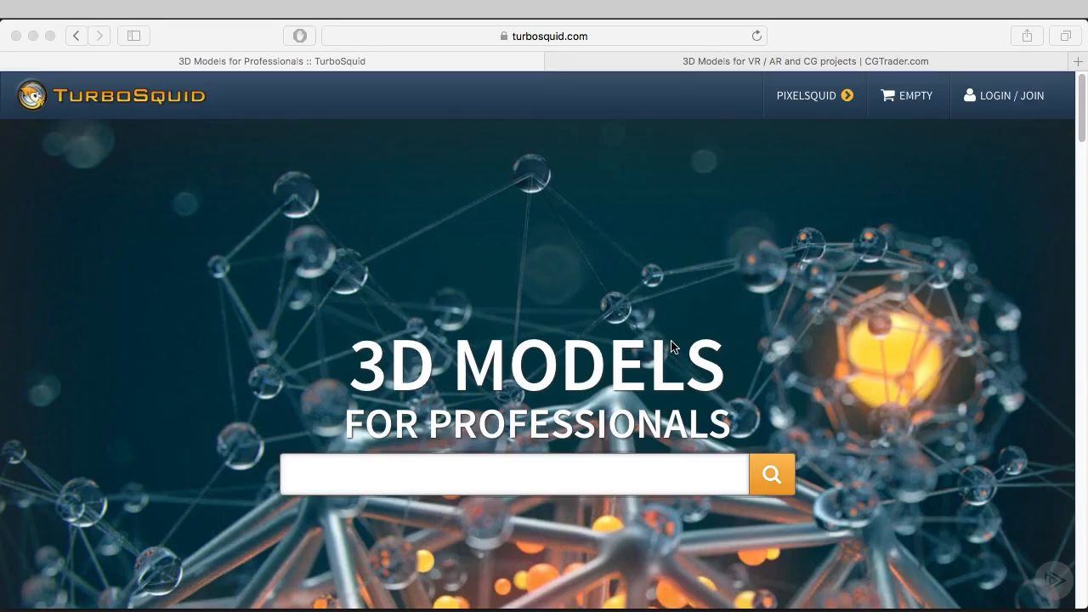
Switch to the browser and look through the 3D model offerings on TurboSquid and CGTrader
scroll(666, 345, "down", 5)
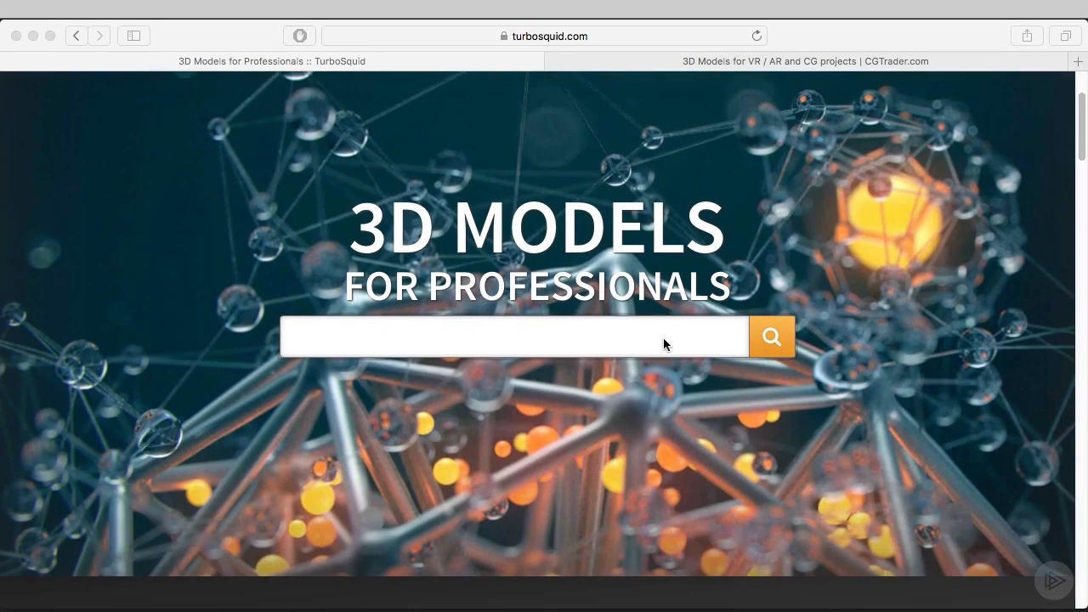
scroll(664, 343, "down", 7)
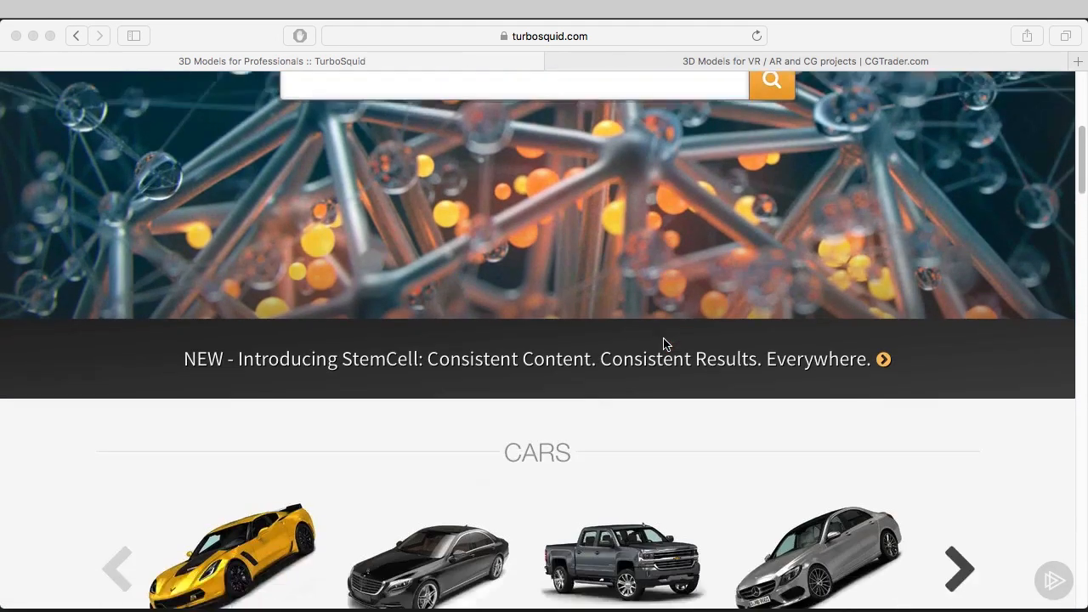
scroll(664, 344, "down", 9)
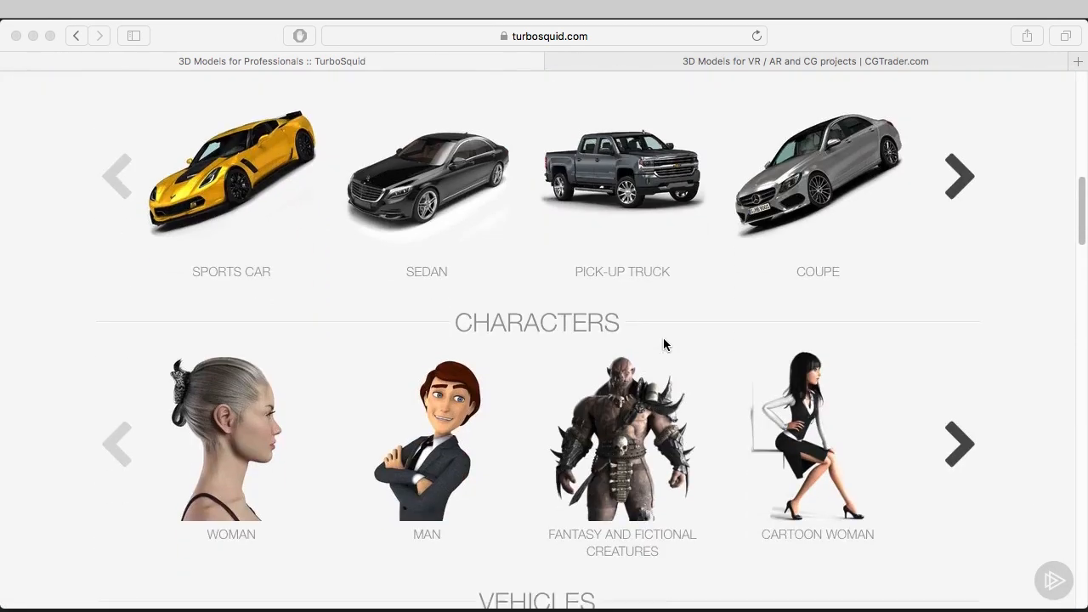
scroll(663, 343, "down", 3)
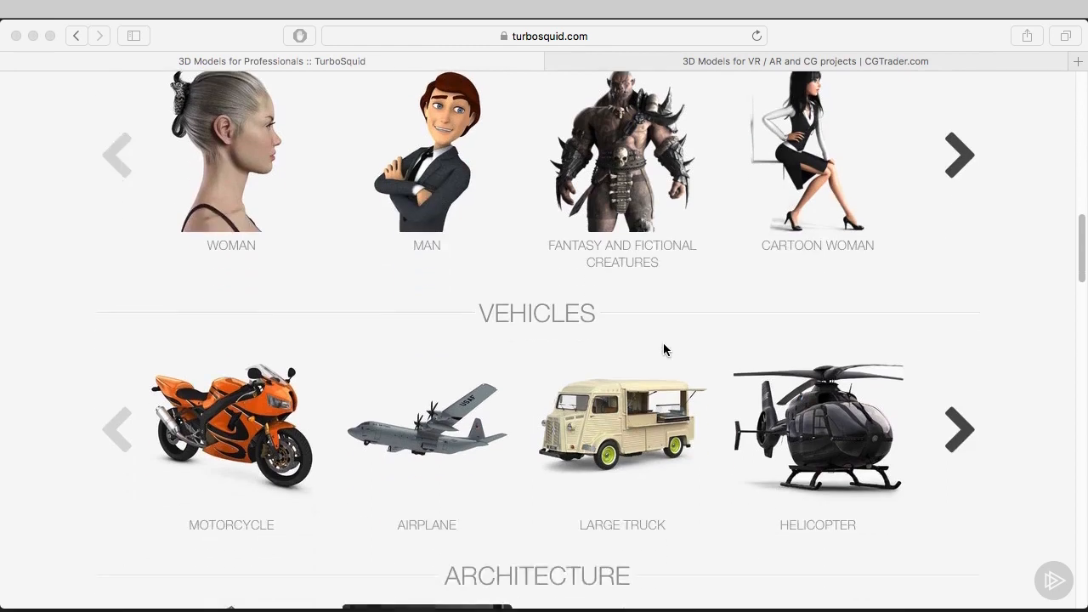
left_click(710, 60)
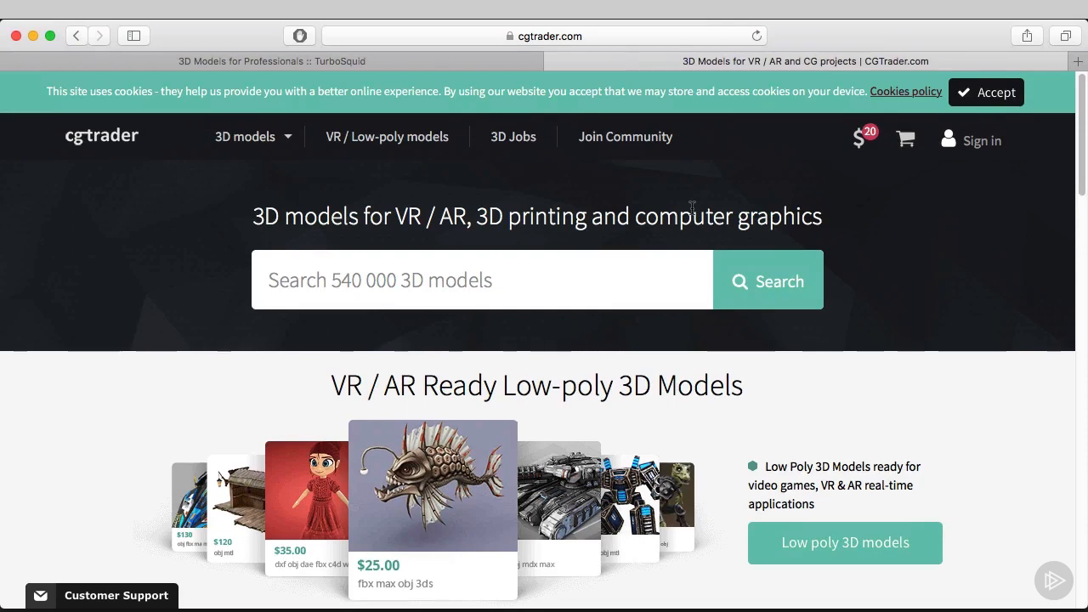
scroll(692, 207, "down", 10)
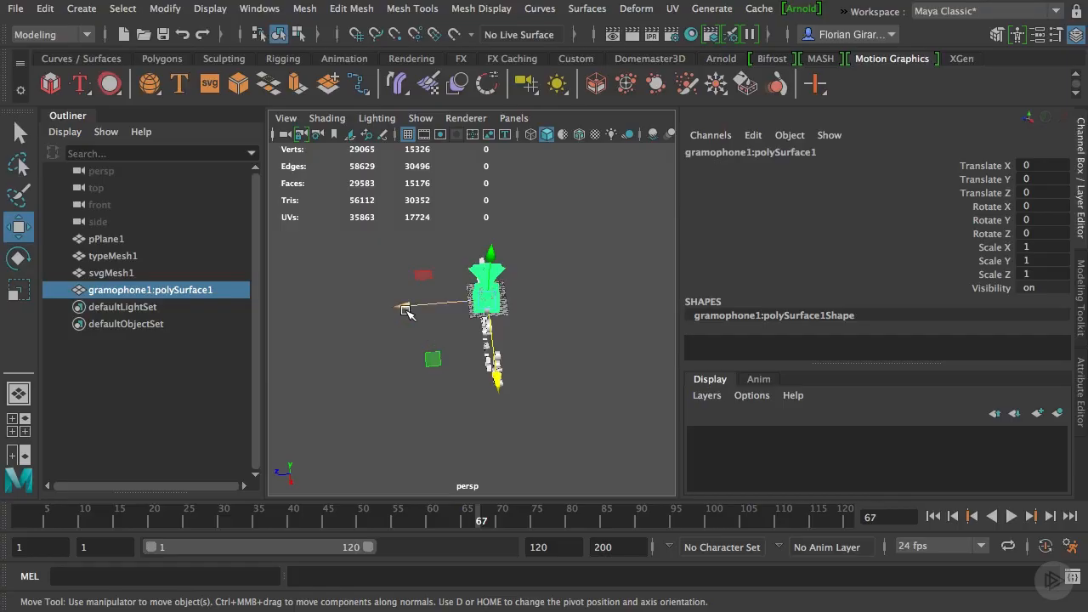
Back in Maya, move the gramophone behind the text and plane, to a Translate Z of about -80.6
left_click_drag(412, 313, 502, 313)
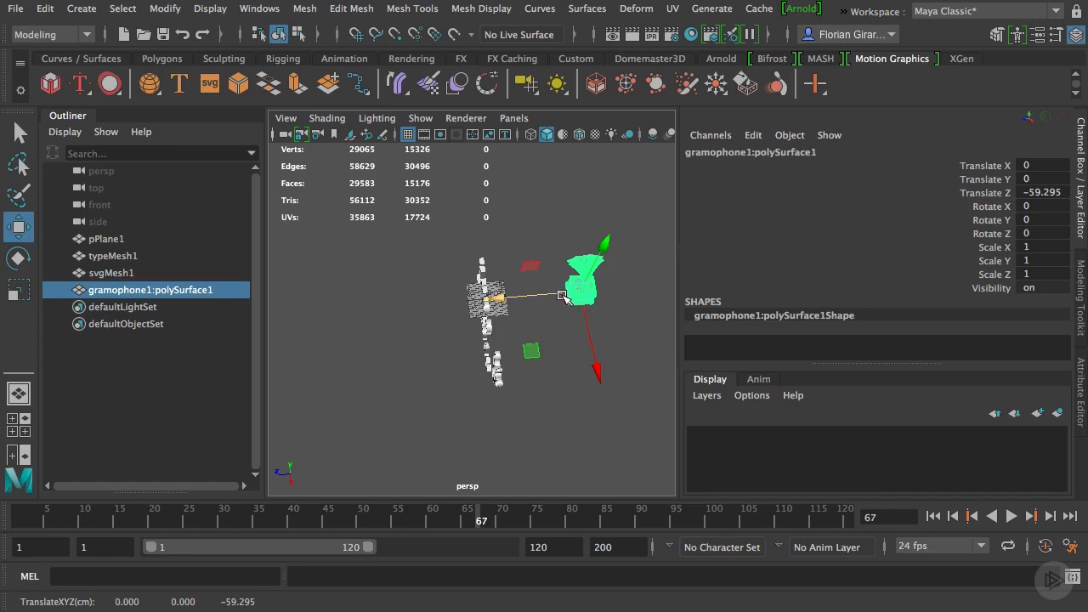
key("w")
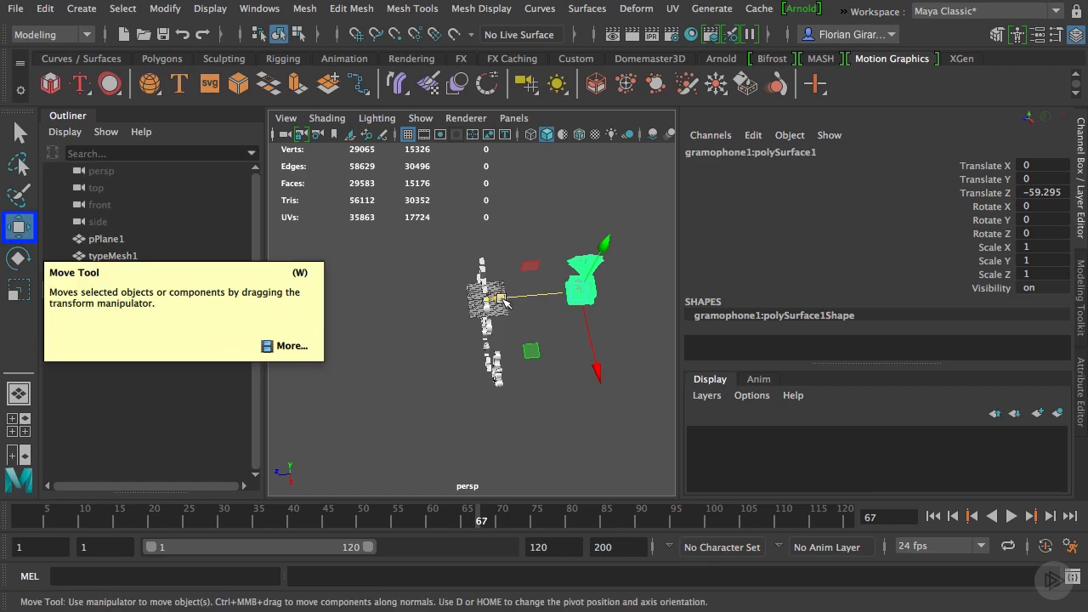
left_click_drag(510, 306, 552, 301)
left_click_drag(437, 345, 625, 317, "alt")
left_click_drag(485, 356, 474, 400, "alt")
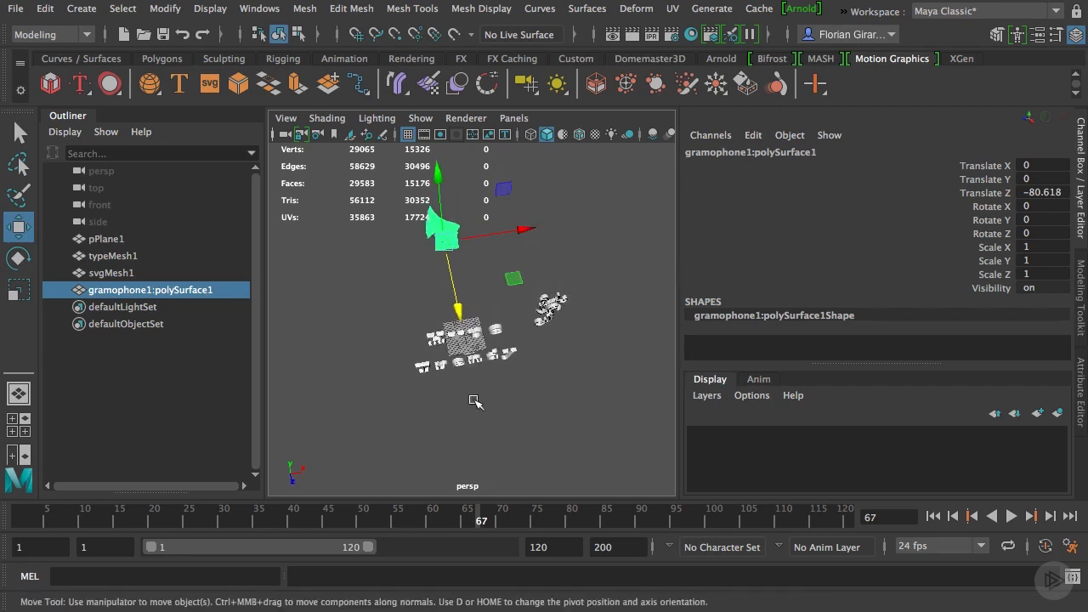
Select the text mesh and the floral SVG mesh in turn to check how they sit in the scene
left_click(432, 367)
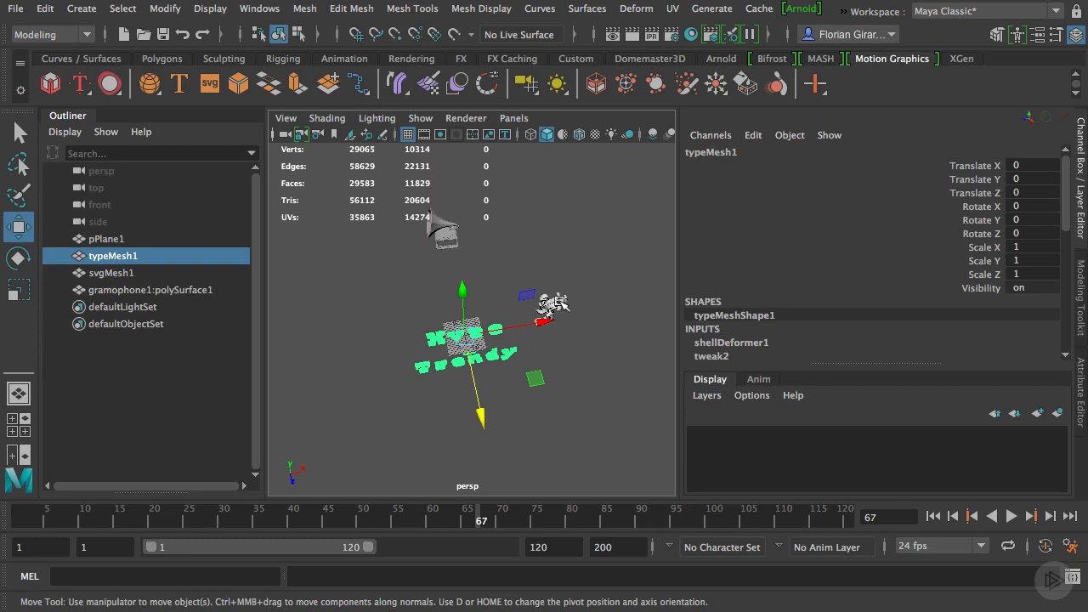
left_click(557, 302)
left_click_drag(464, 384, 450, 340, "alt")
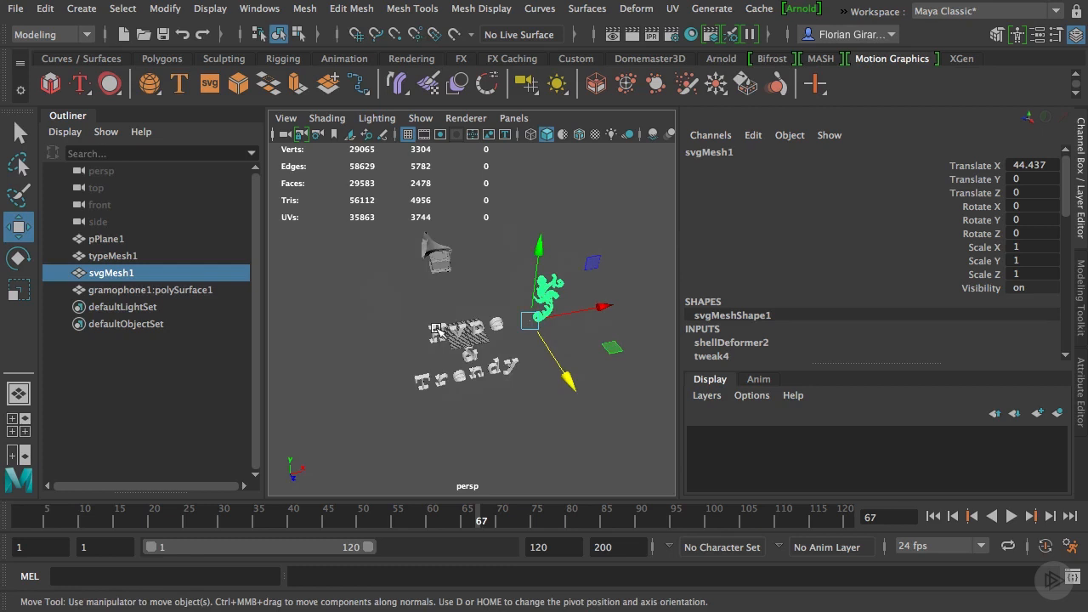
Select the text mesh and compare its properties in the Attribute Editor and the Channel Box
left_click(438, 331)
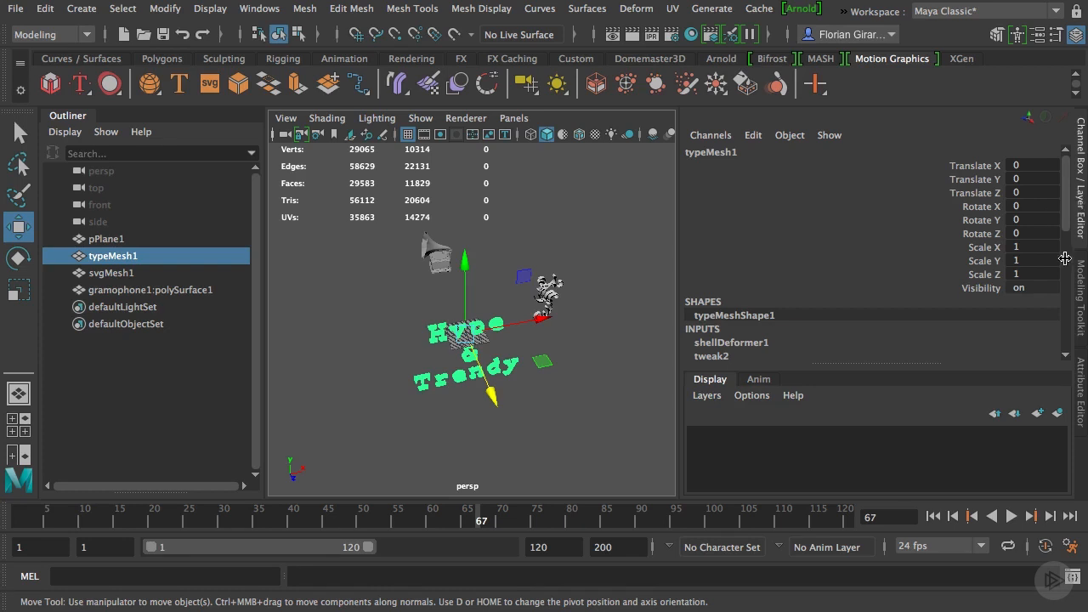
left_click(1083, 380)
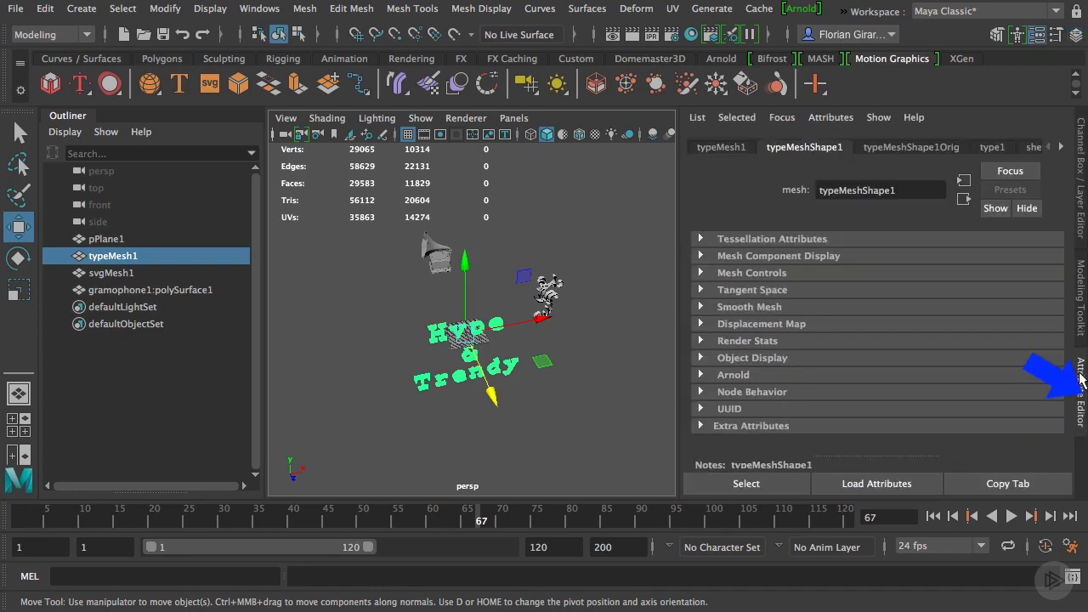
left_click(1082, 231)
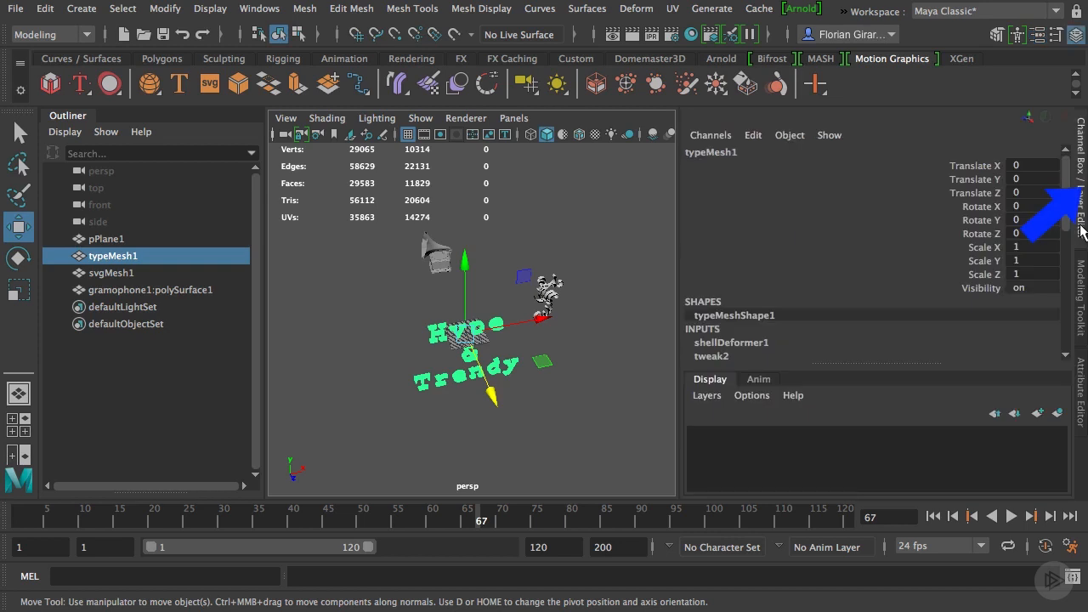
left_click(1081, 366)
key("ctrl+a")
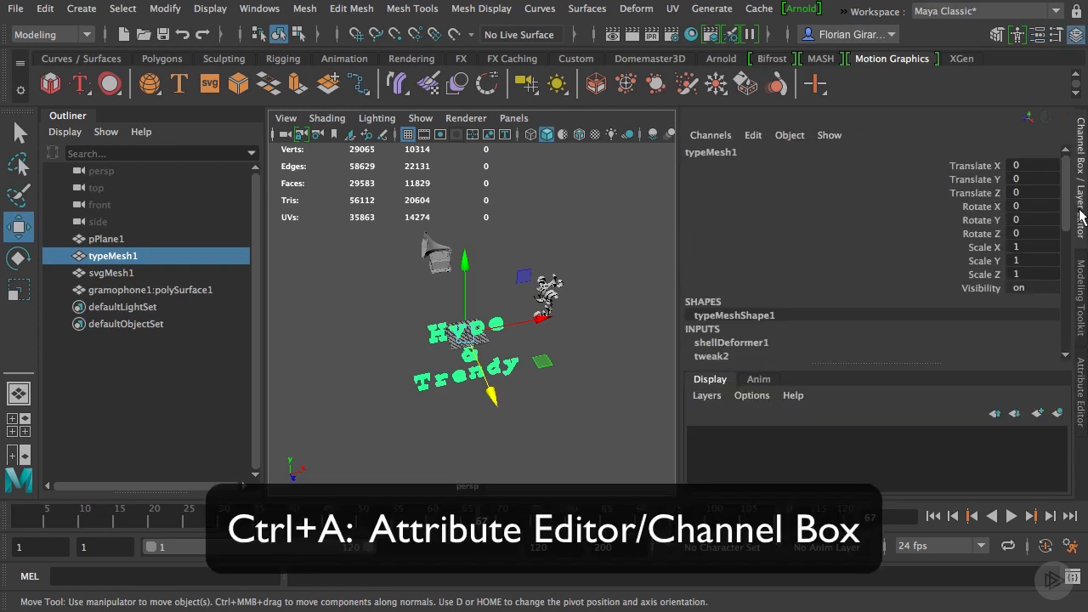
key("ctrl+a")
key("ctrl+a")
key("ctrl+a")
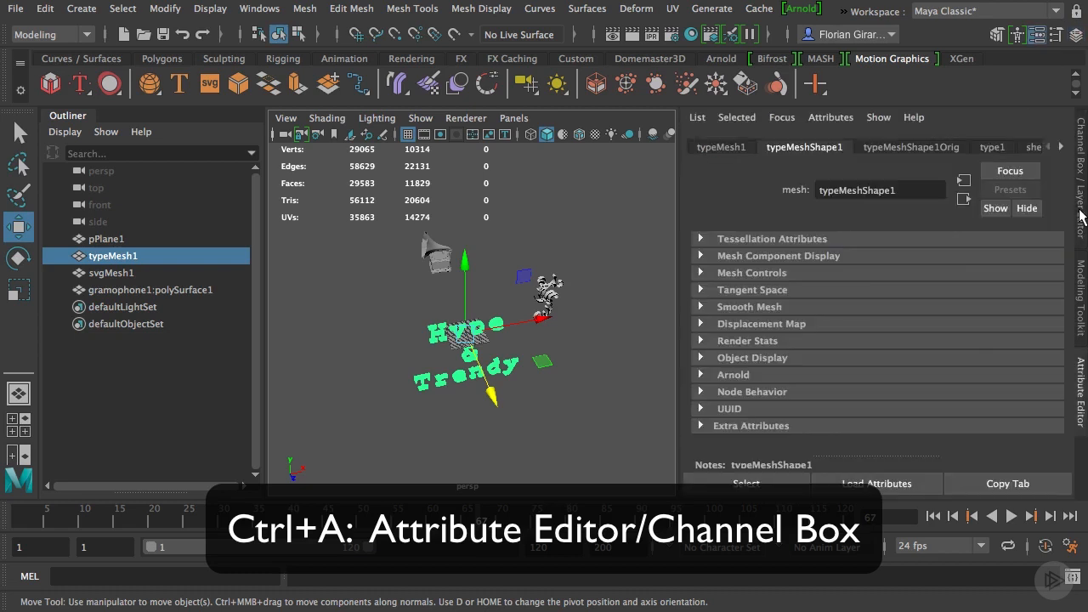
left_click(1082, 217)
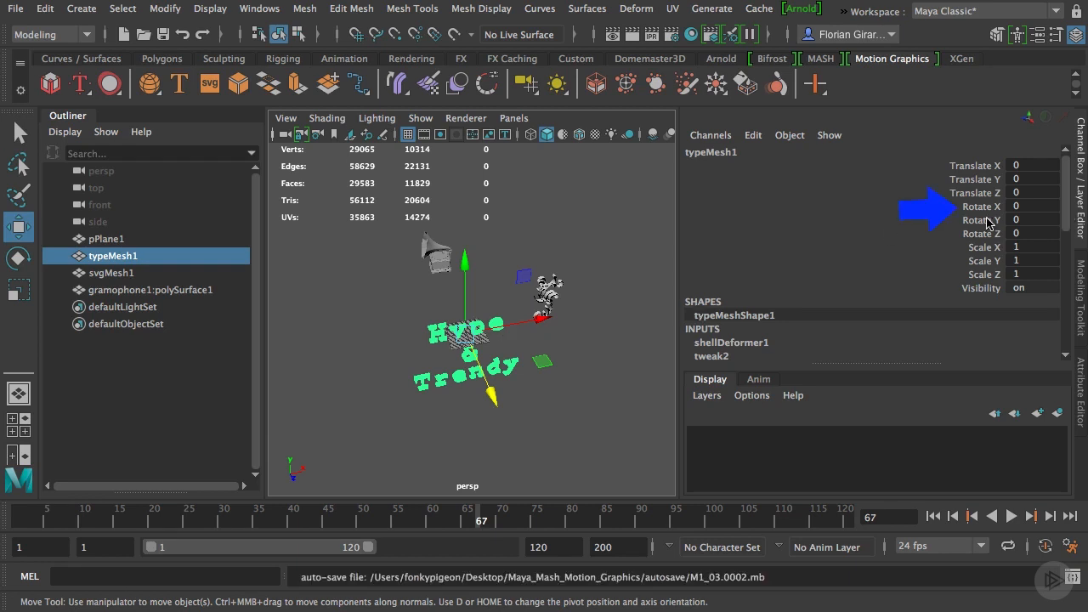
Lay the text mesh flat by setting its Rotate X to -90
double_click(1019, 206)
type("-")
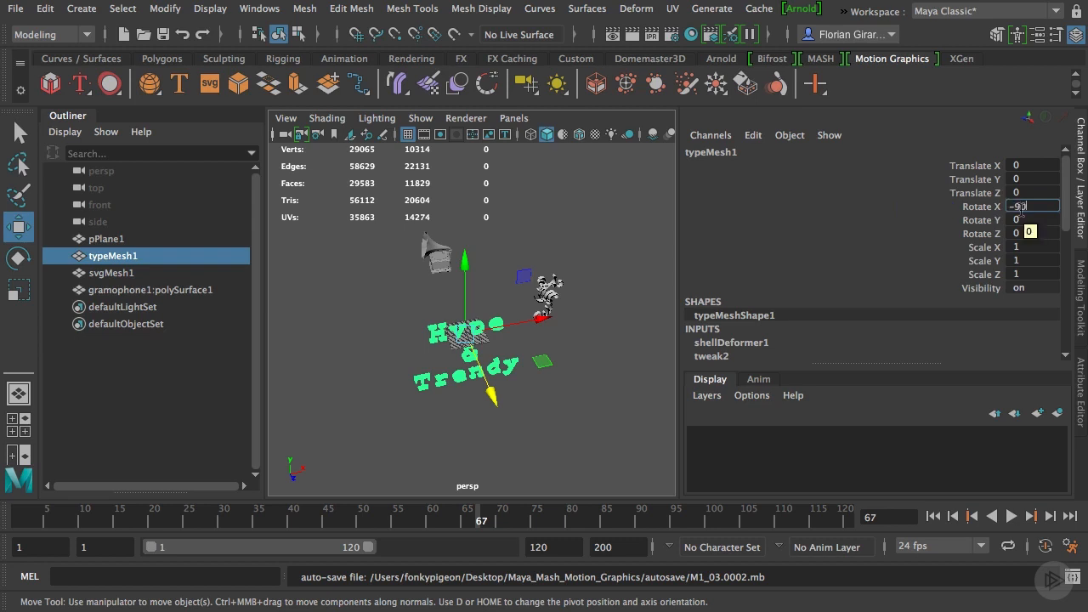
type("90")
key("Return")
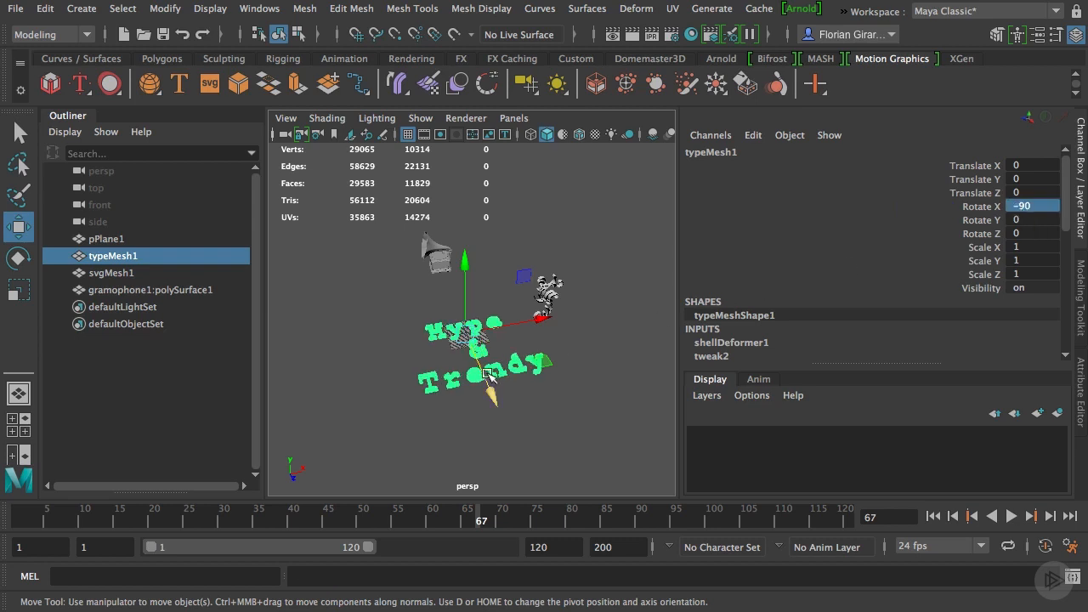
Select the floral SVG mesh and set its Rotate X to -90
left_click_drag(548, 384, 506, 381, "alt")
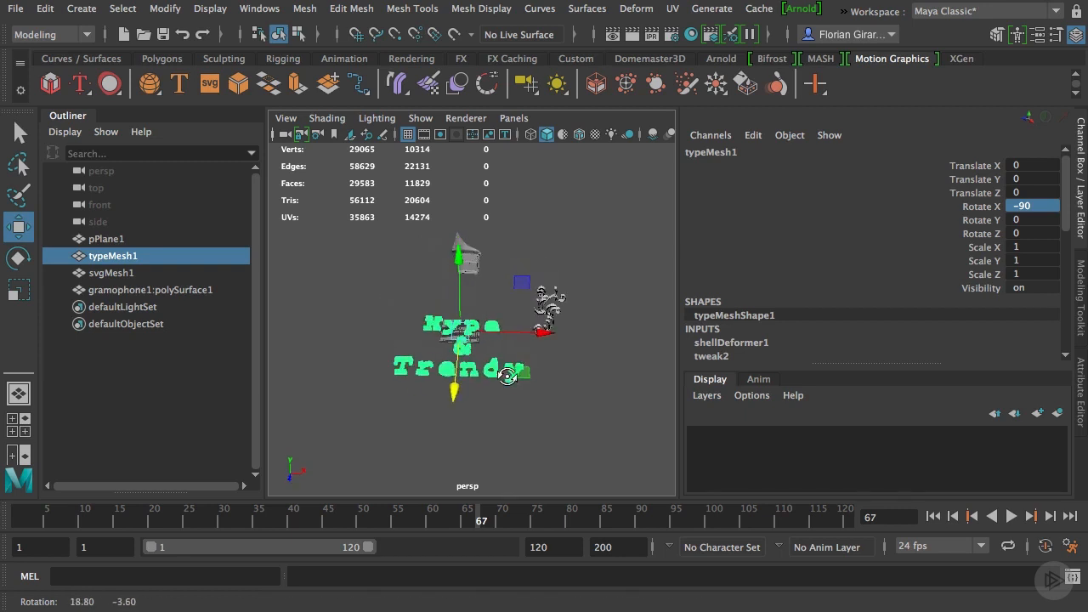
left_click(552, 313)
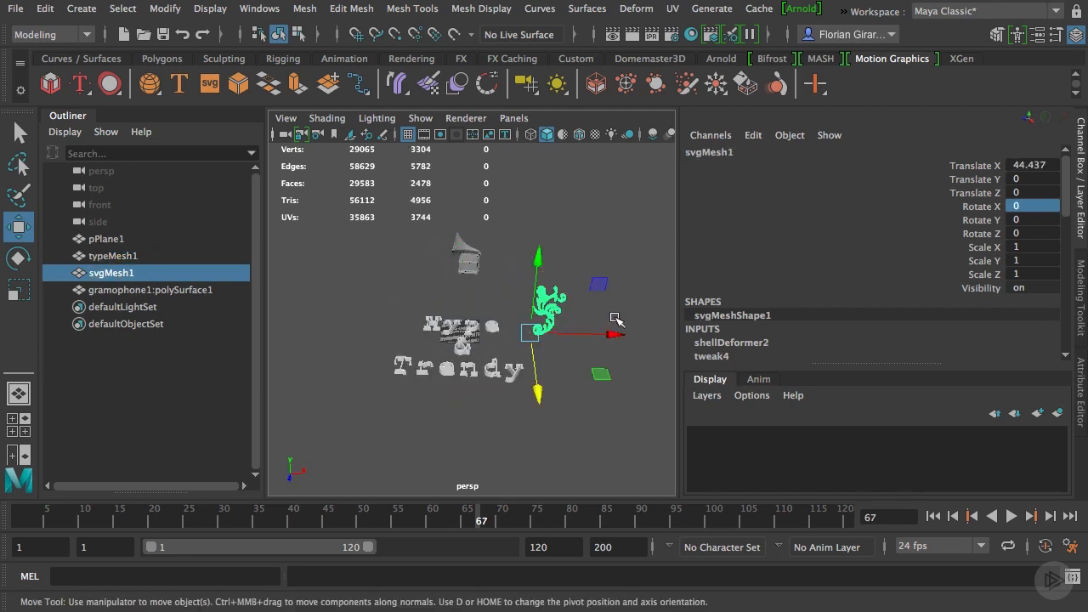
left_click(1038, 209)
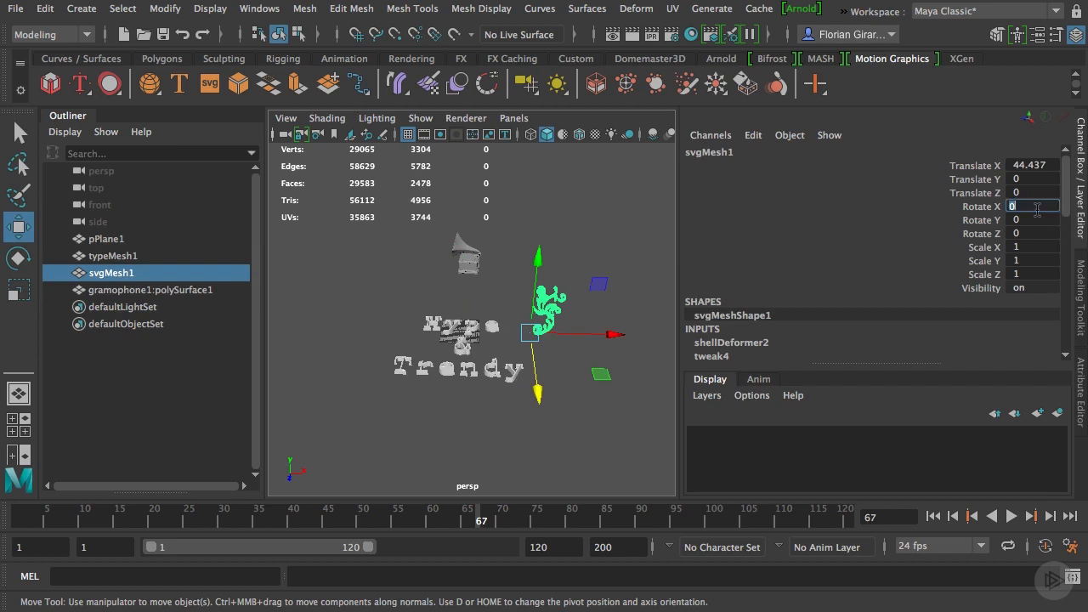
type("-90")
key("Return")
Move the floral ornament beside the text, to about 31.5 in Translate X and 20.3 in Translate Z
left_click_drag(489, 370, 522, 457, "alt")
left_click_drag(620, 378, 598, 374)
left_click_drag(500, 406, 511, 400, "alt")
left_click_drag(516, 446, 517, 449)
left_click_drag(539, 383, 514, 367, "alt")
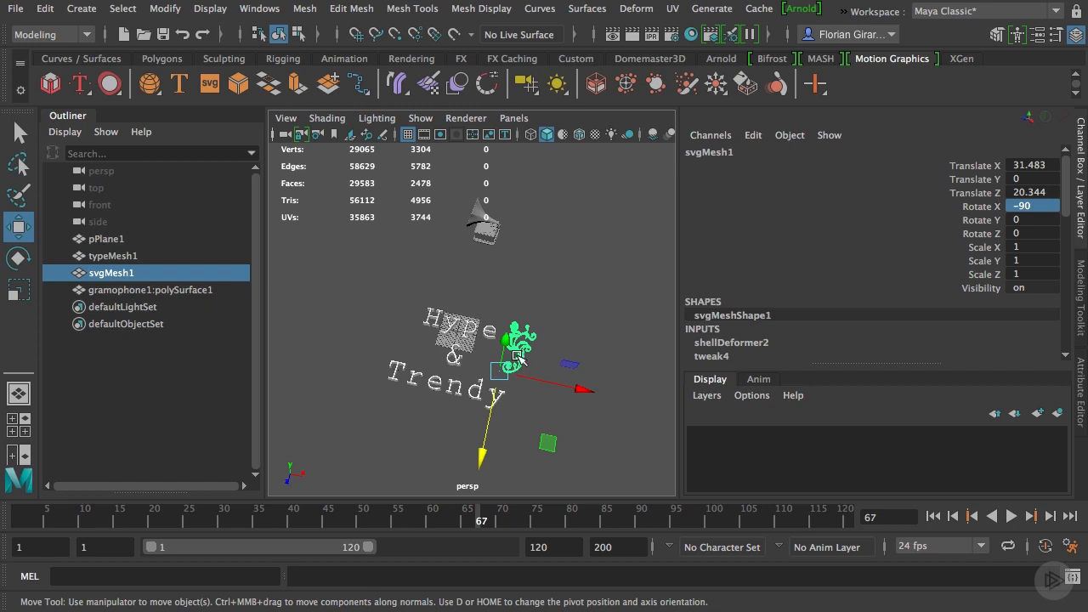
Duplicate the floral ornament and move the copy along X to about -44.4, on the text's opposite side
key("ctrl+d")
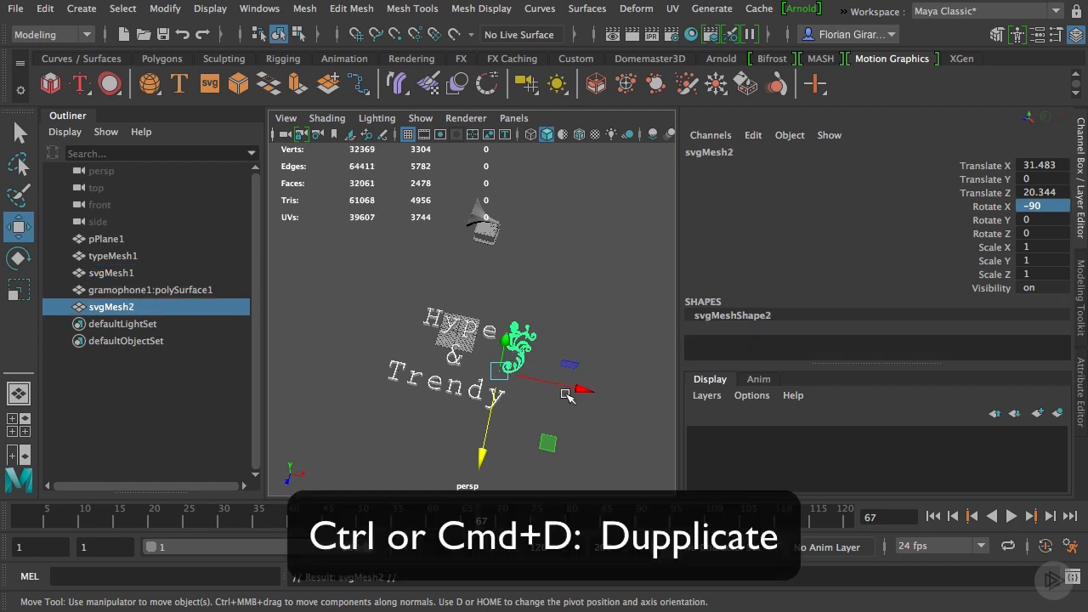
left_click_drag(579, 391, 472, 407)
left_click(418, 363)
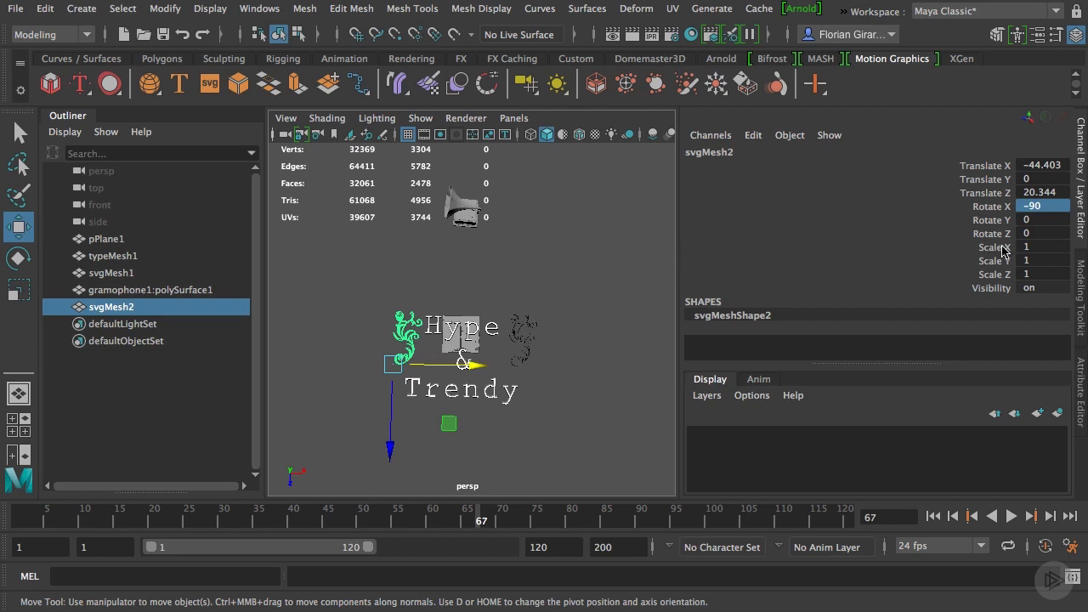
Mirror the duplicated ornament with a negative Scale X and adjust the ornaments' spacing on either side of the text
double_click(1033, 247)
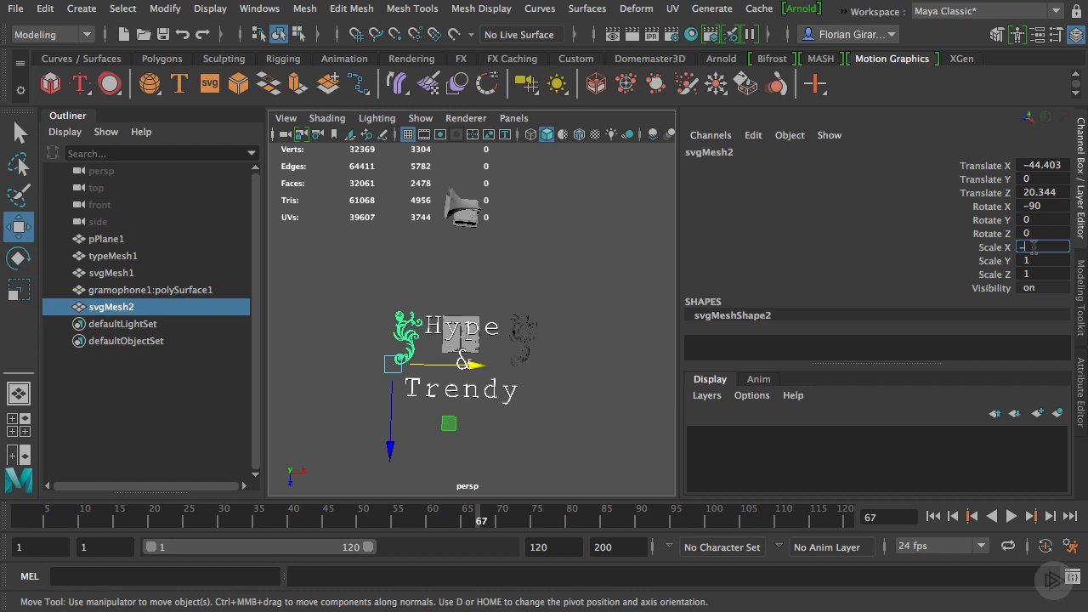
key("Return")
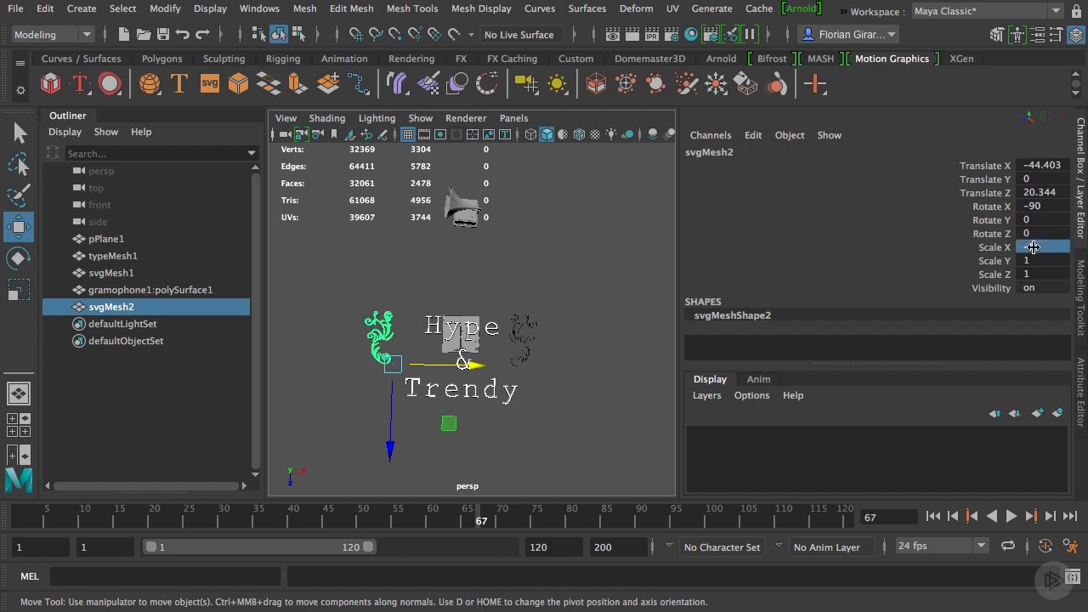
left_click_drag(331, 381, 513, 399, "alt")
left_click(536, 365)
left_click_drag(594, 377, 444, 218)
Move the gramophone closer to the text, to a Translate Z of about -35.9, and save the scene
left_click(444, 217)
left_click_drag(458, 294, 494, 397)
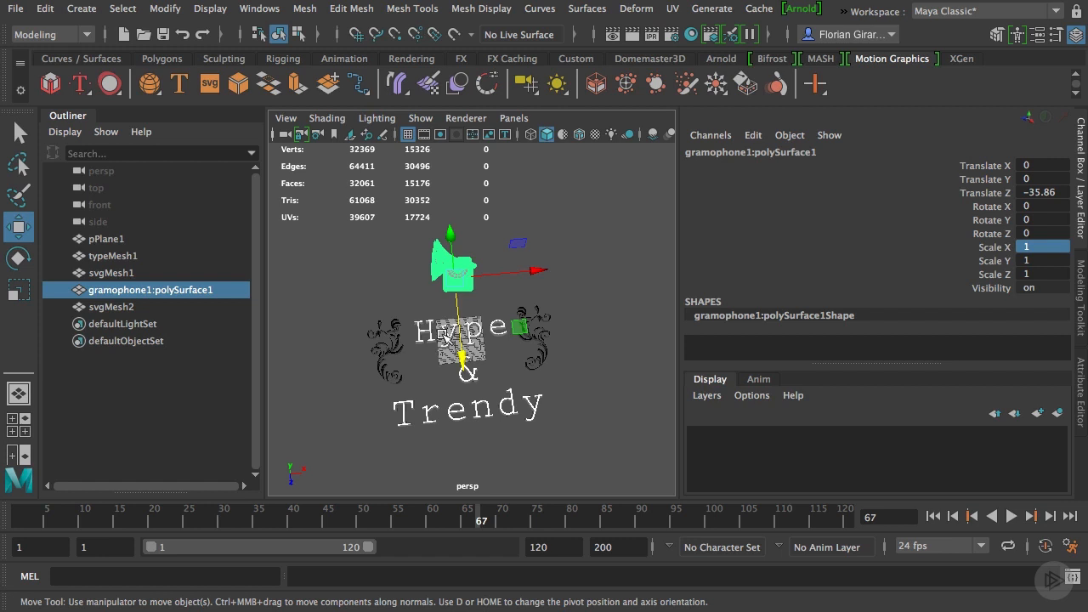
key("ctrl+s")
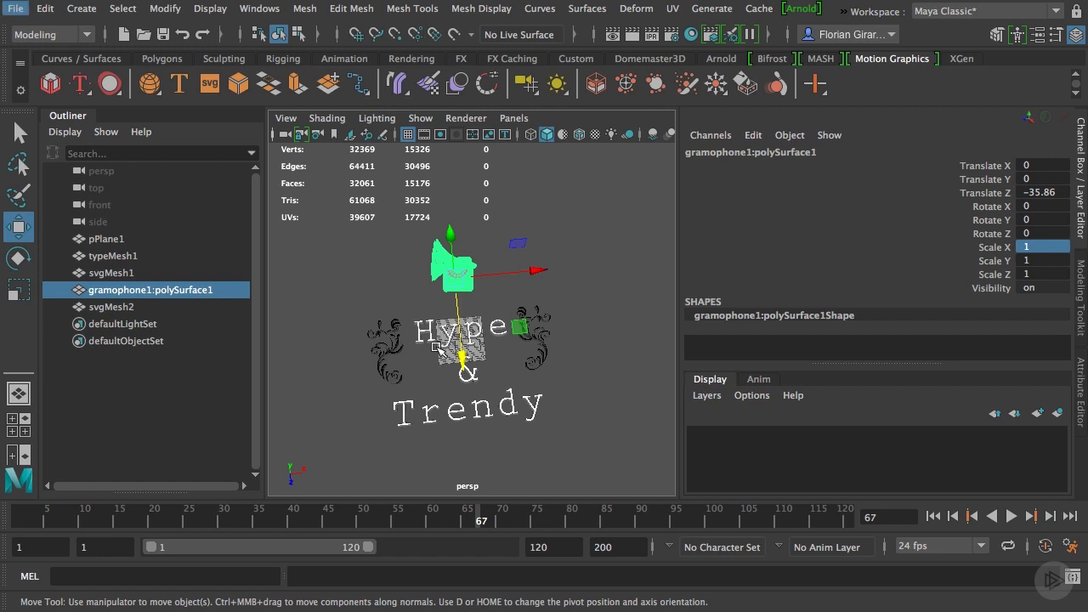
Enlarge the plane uniformly to a scale of about 4096.7 on all axes so it forms the ground
left_click(410, 292)
left_click(459, 286)
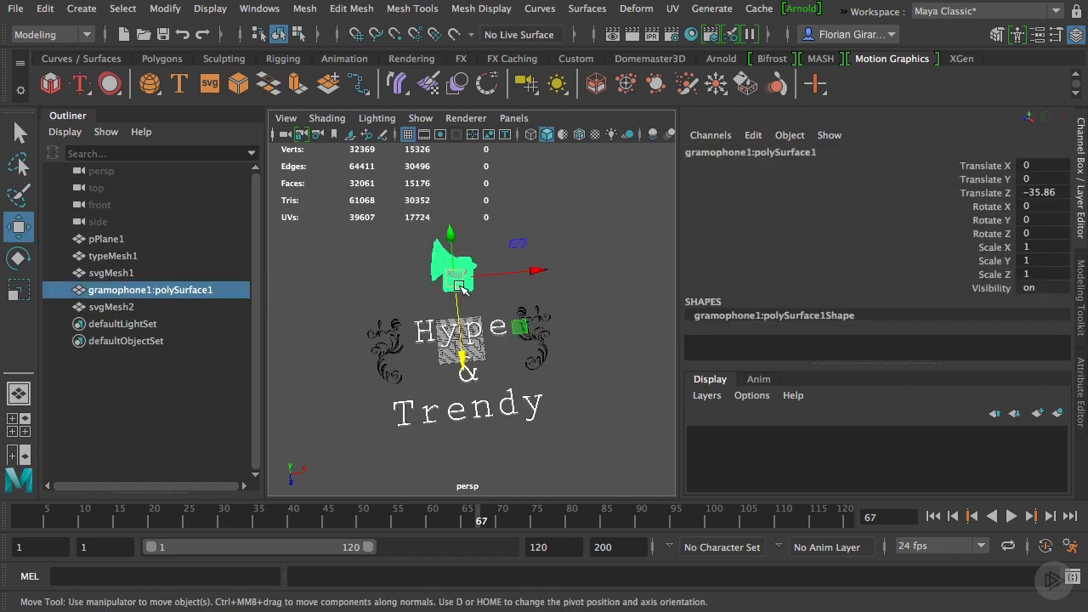
left_click(439, 361)
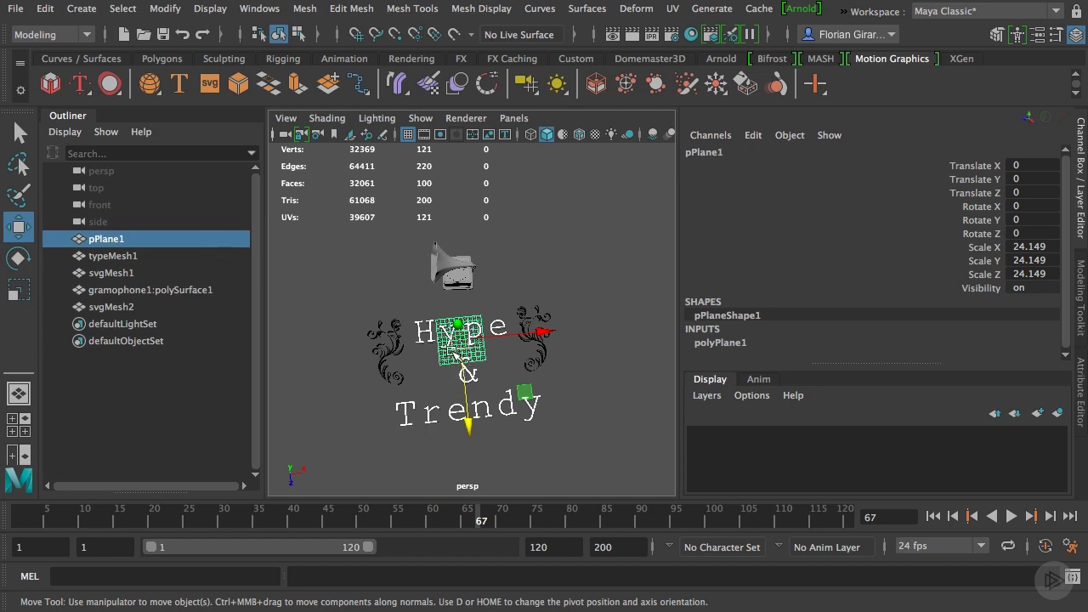
key("r")
left_click_drag(460, 339, 935, 510)
left_click_drag(460, 341, 650, 343)
scroll(449, 344, "down", 15)
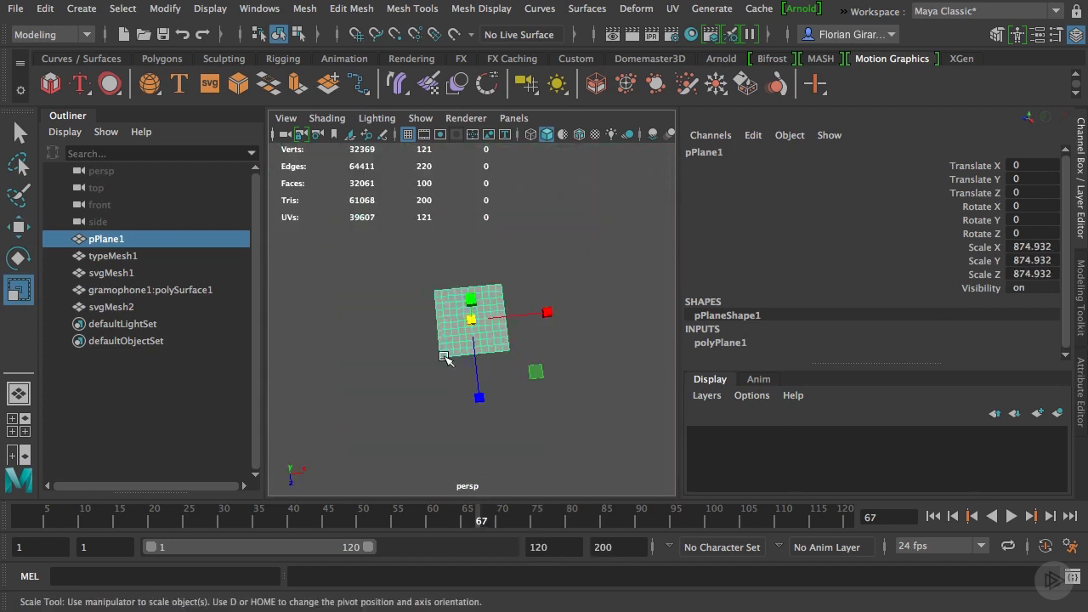
scroll(469, 325, "up", 5)
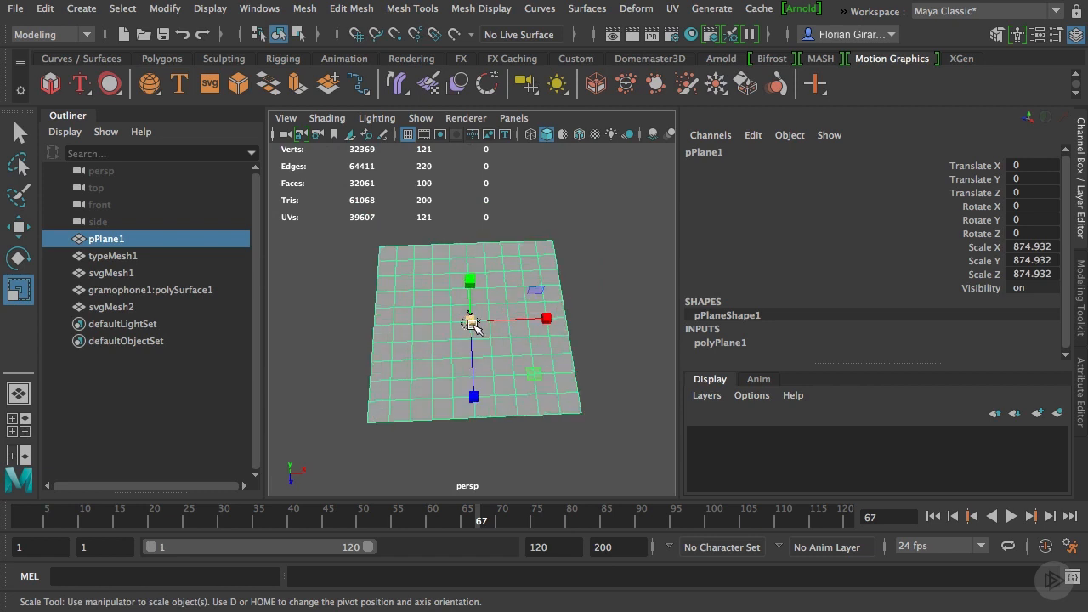
left_click_drag(474, 326, 474, 383)
scroll(489, 364, "up", 10)
scroll(473, 384, "up", 15)
Select the Hype & Trendy text mesh and open the geometry extrusion settings of its type1 node
middle_click_drag(485, 395, 470, 246, "alt")
scroll(469, 246, "down", 5)
left_click_drag(470, 246, 432, 275, "alt")
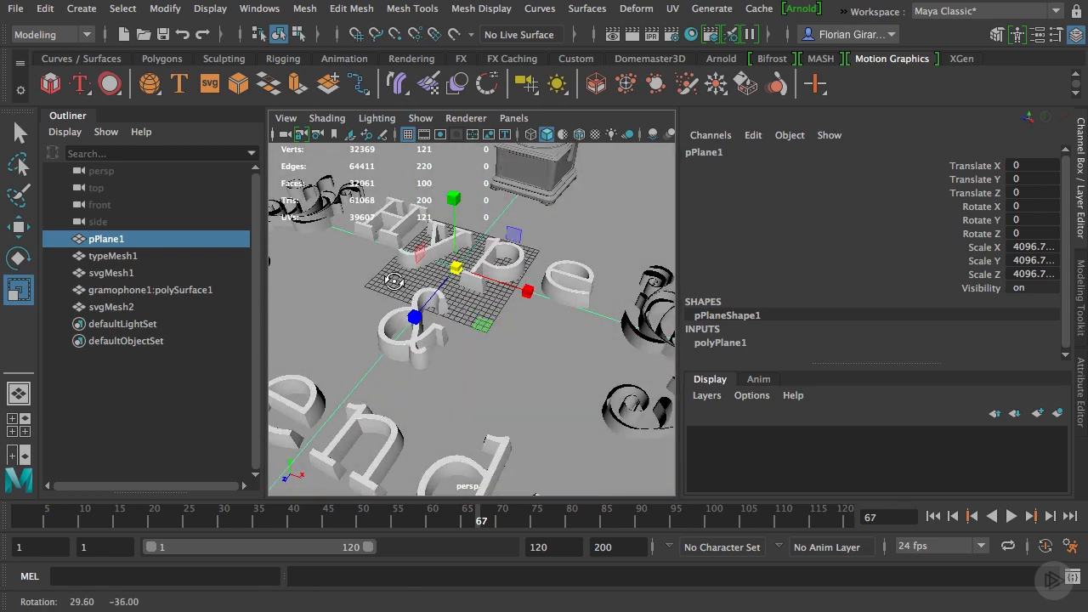
left_click_drag(393, 280, 414, 301, "alt")
scroll(387, 382, "down", 2)
left_click(380, 403)
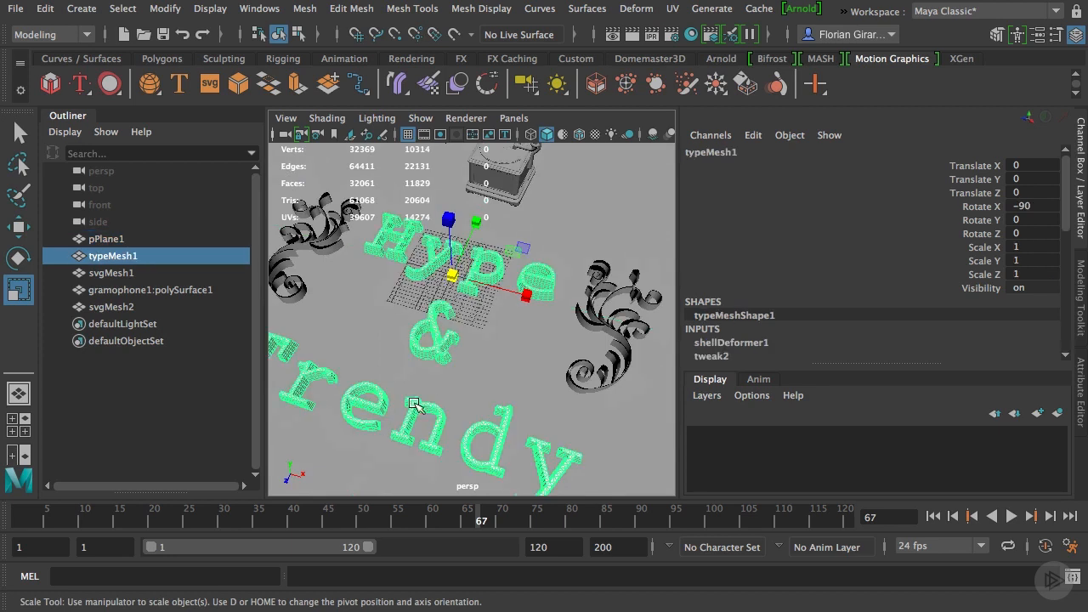
left_click(1082, 400)
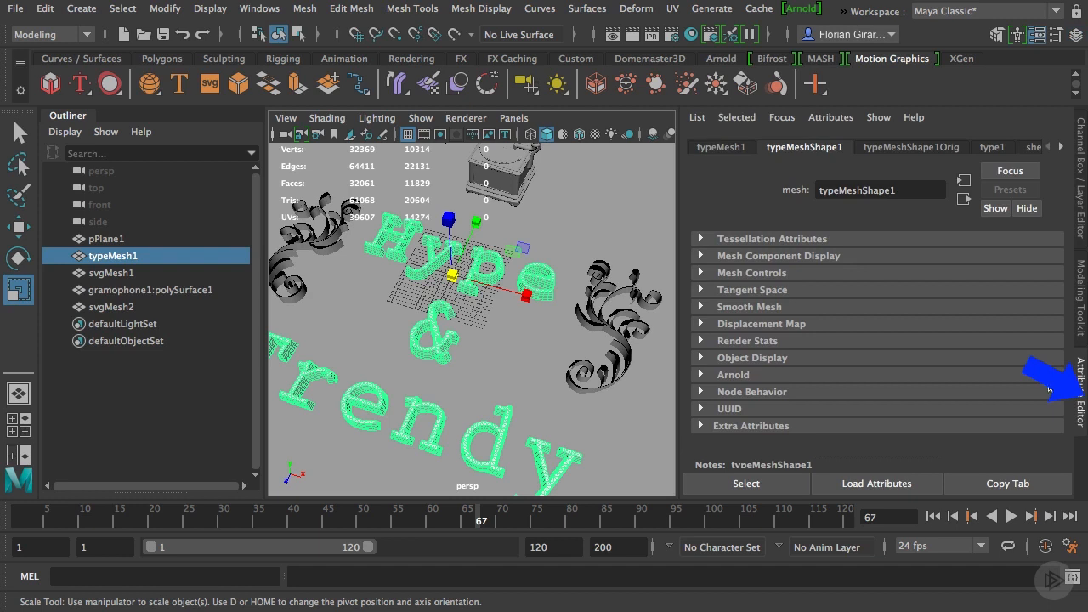
left_click(990, 147)
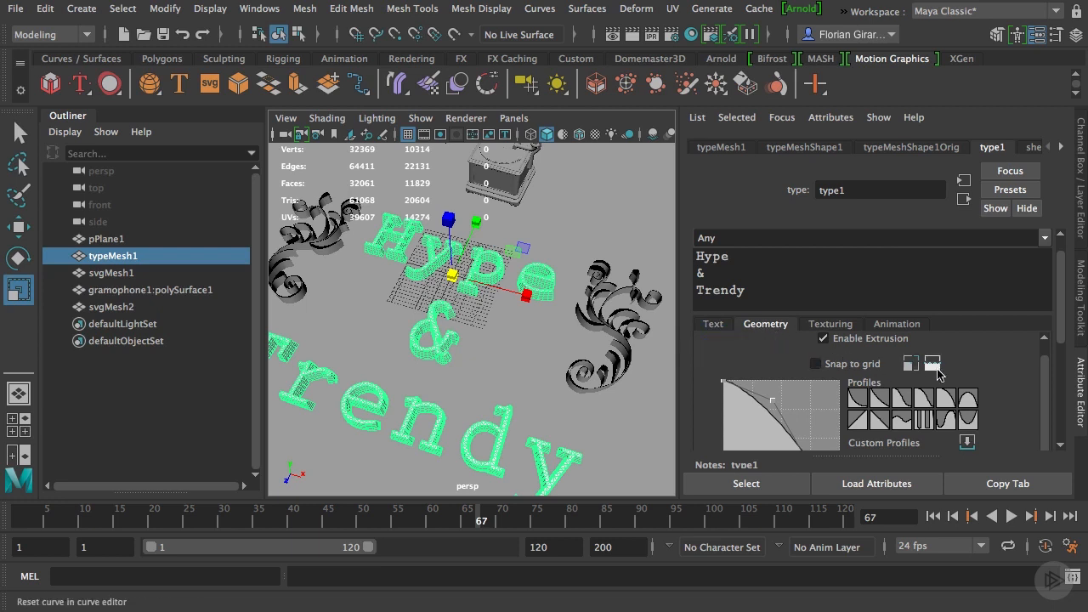
Reset the extrusion profile curve of the text to give the letters straight sides
scroll(942, 371, "up", 2)
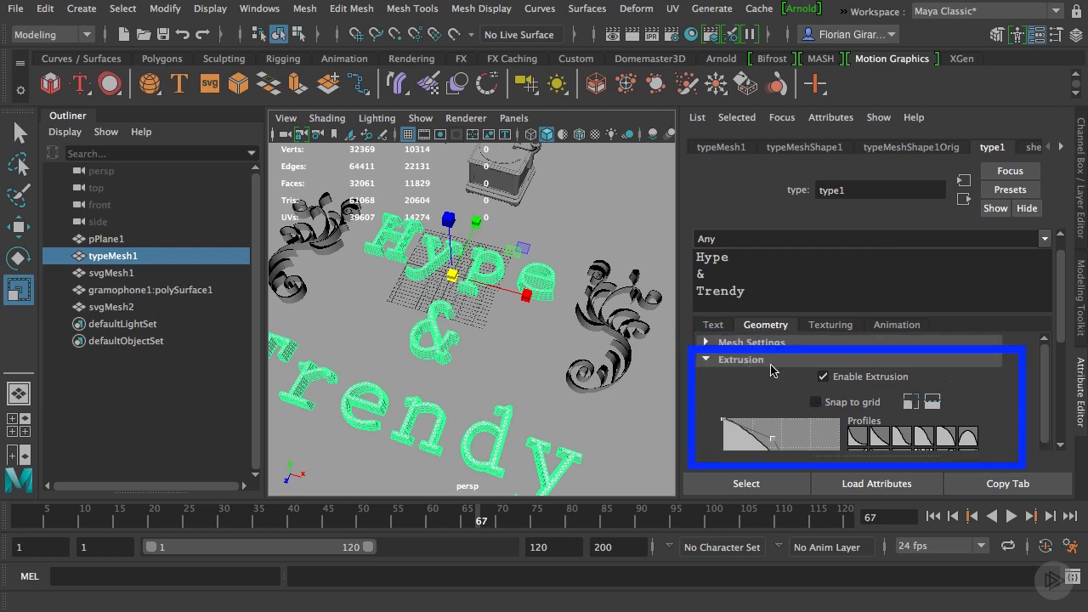
scroll(780, 369, "down", 2)
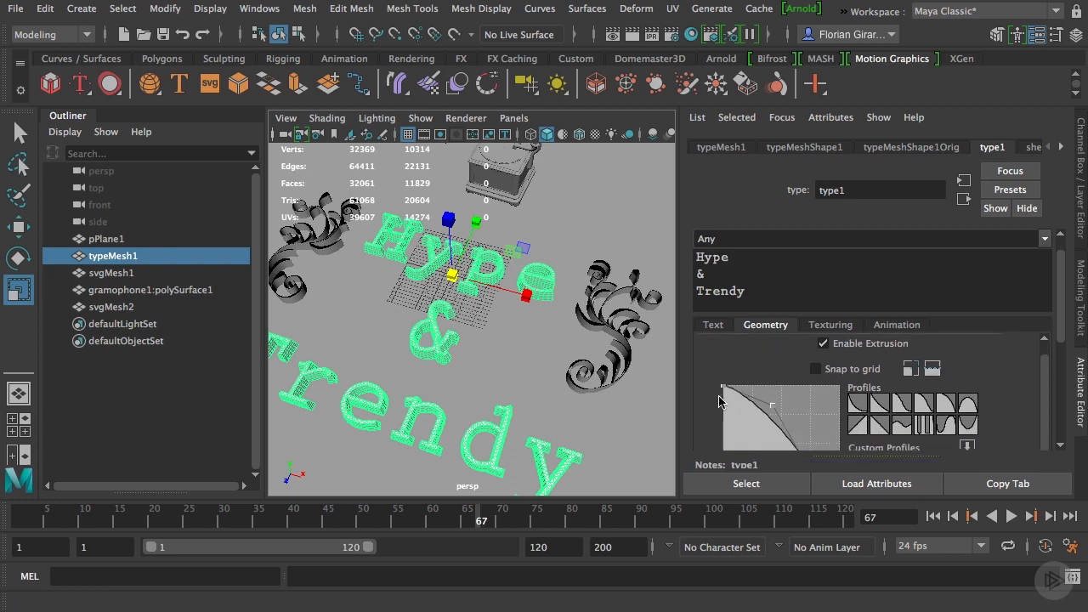
left_click(933, 373)
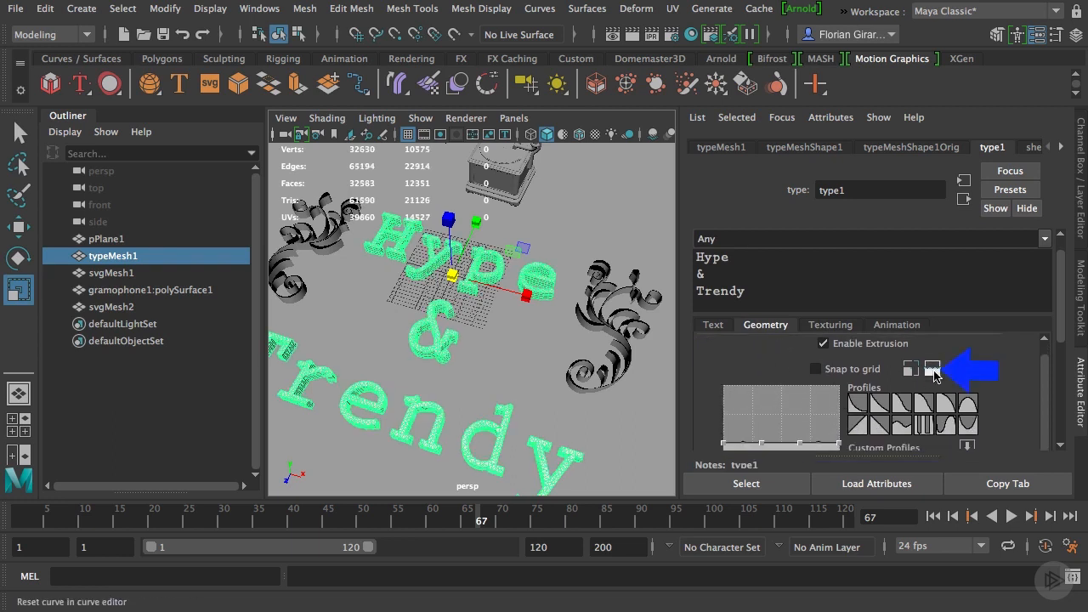
Examine the text's extruded sides up close and the whole logo layout from the front and above
scroll(438, 399, "up", 4)
left_click_drag(449, 403, 490, 332, "alt")
scroll(489, 332, "down", 2)
scroll(492, 334, "down", 3)
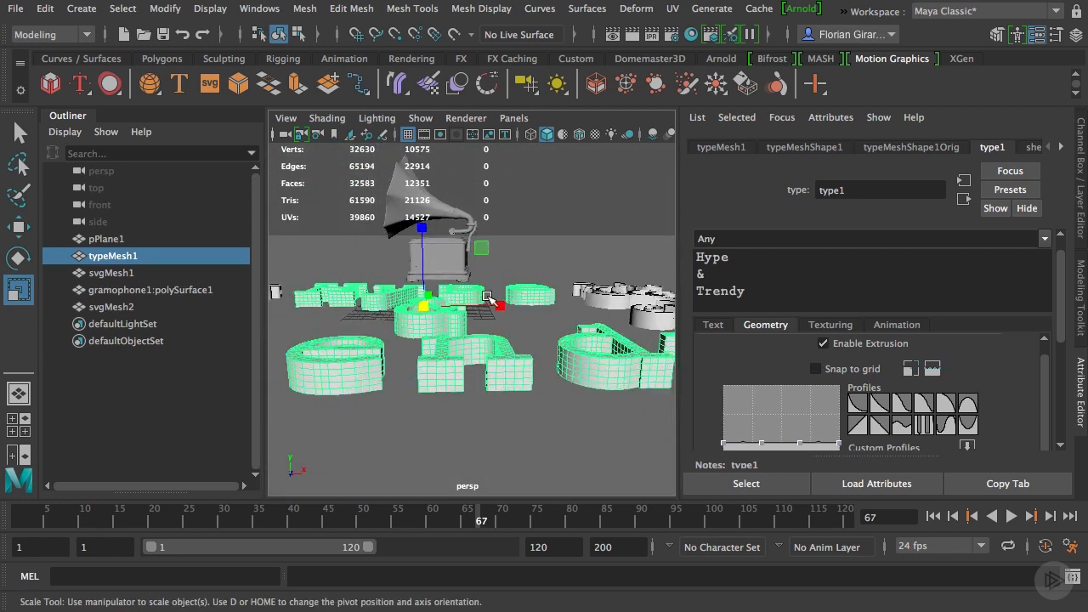
scroll(490, 296, "down", 2)
left_click_drag(476, 308, 481, 359, "alt")
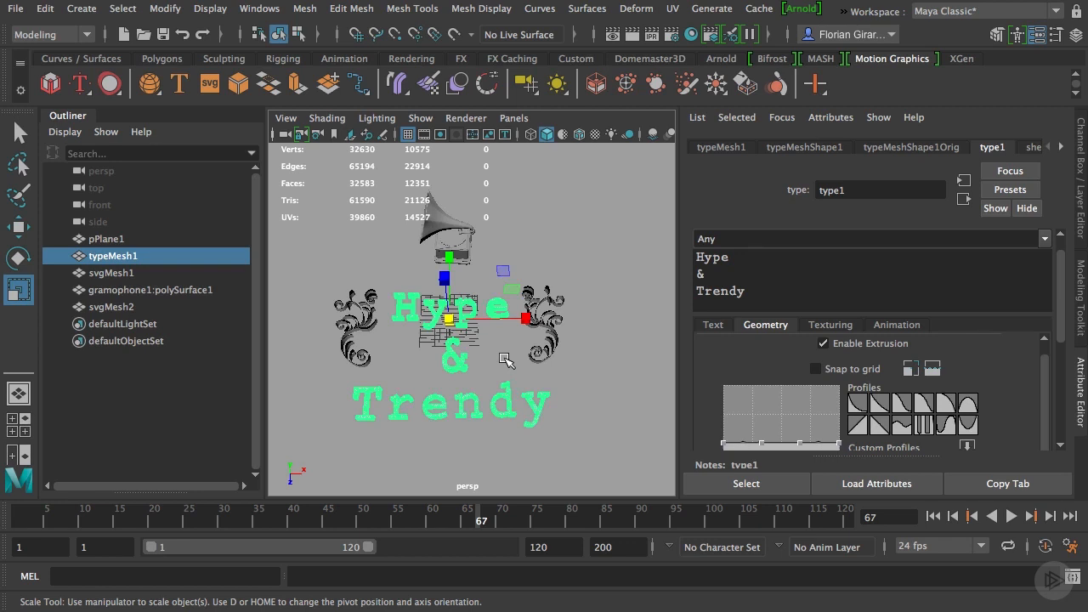
left_click_drag(505, 360, 514, 373, "alt")
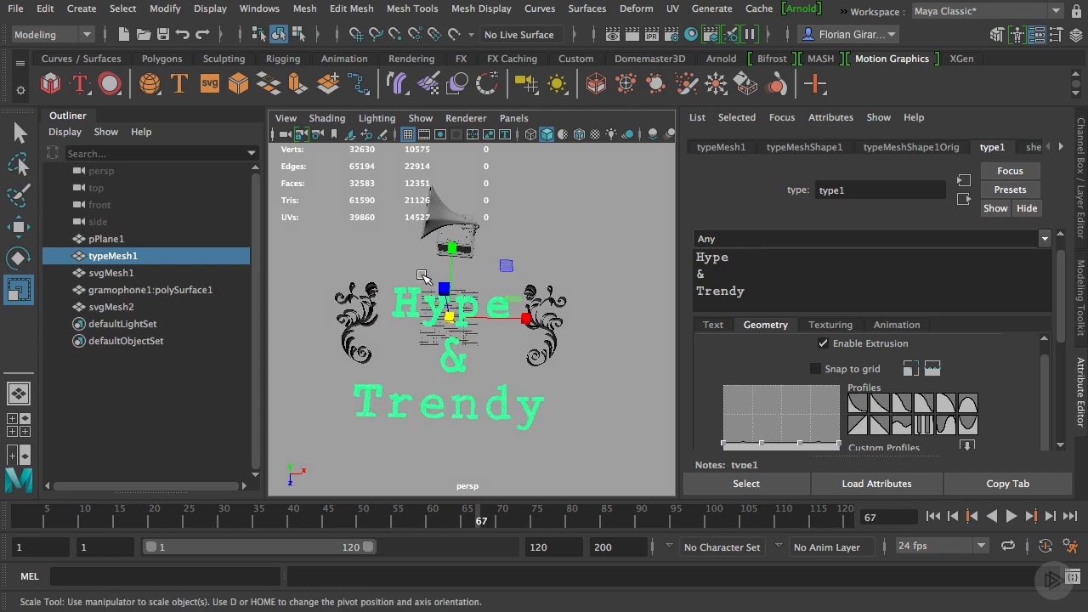